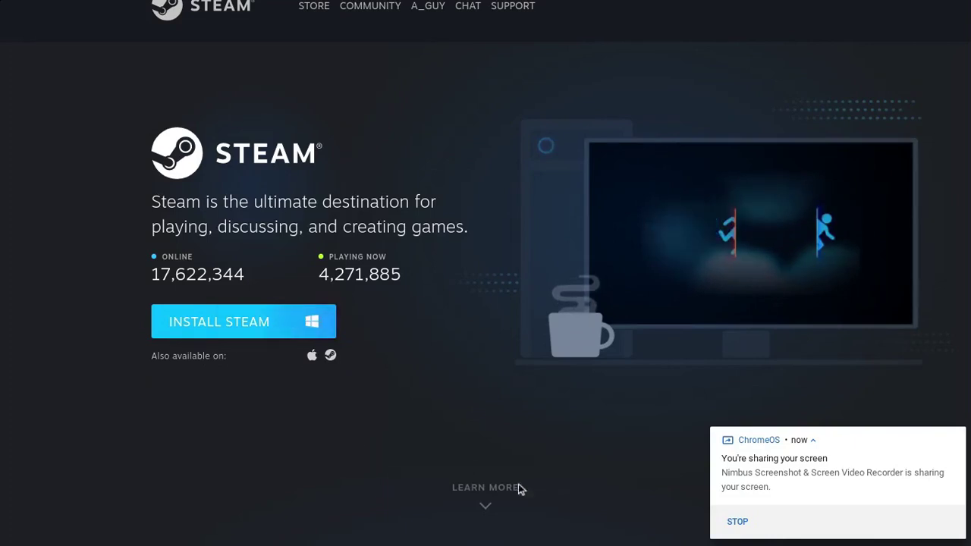
From the launcher's Linux apps folder, open Files on the Linux files folder showing steam_latest.deb
mouse_move(741, 543)
key(super)
click(644, 528)
key(super)
scroll(142, 359, down, 2)
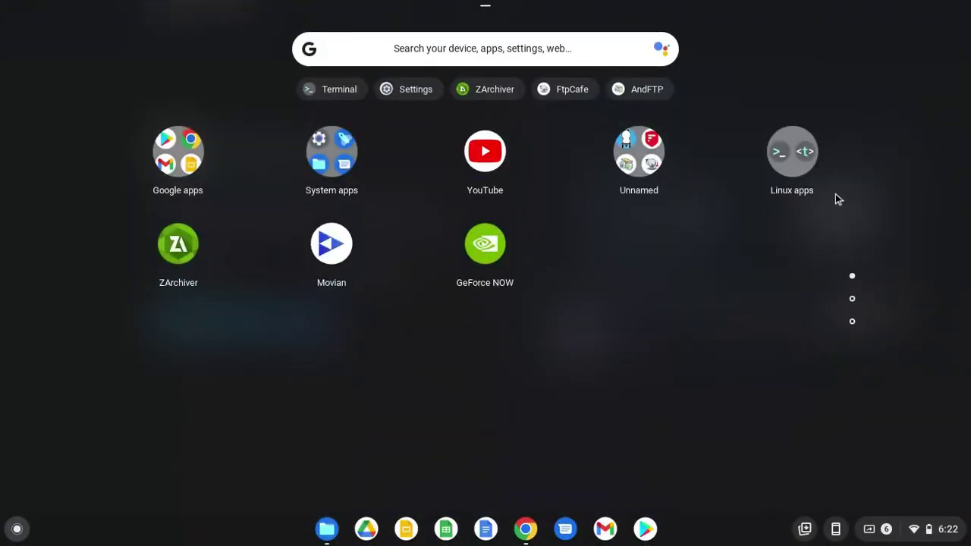
click(806, 141)
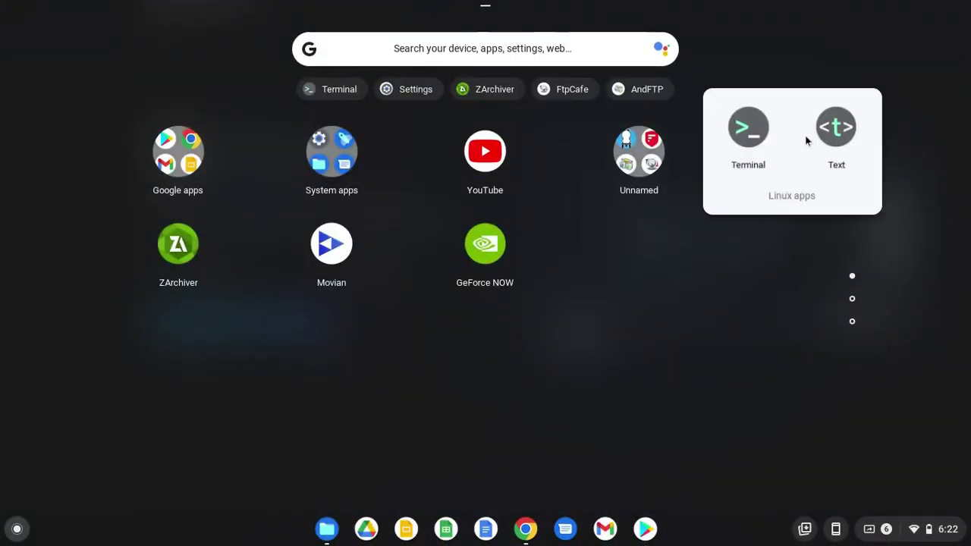
click(319, 535)
key(super)
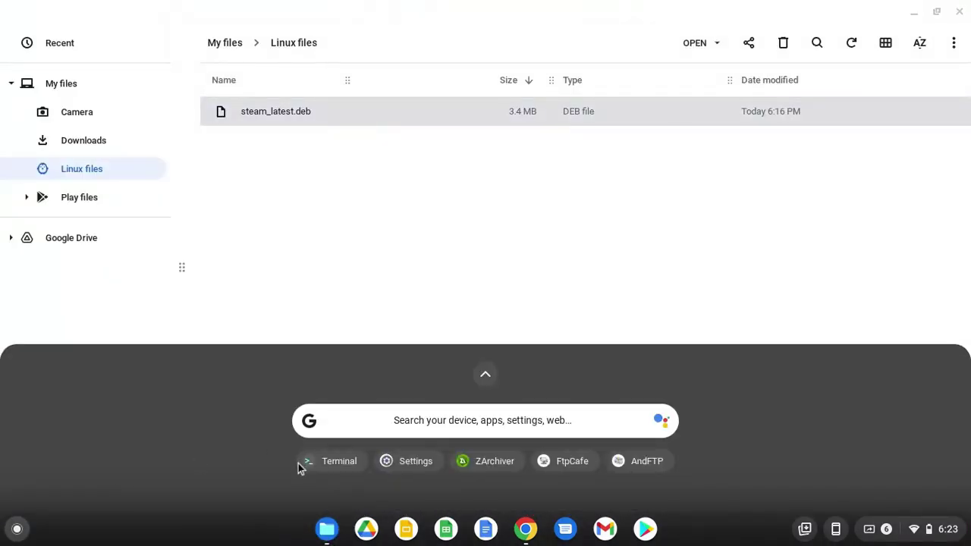
Review the Linux development environment settings (10.0 GB disk) under Advanced > Developers, then close Settings
click(413, 461)
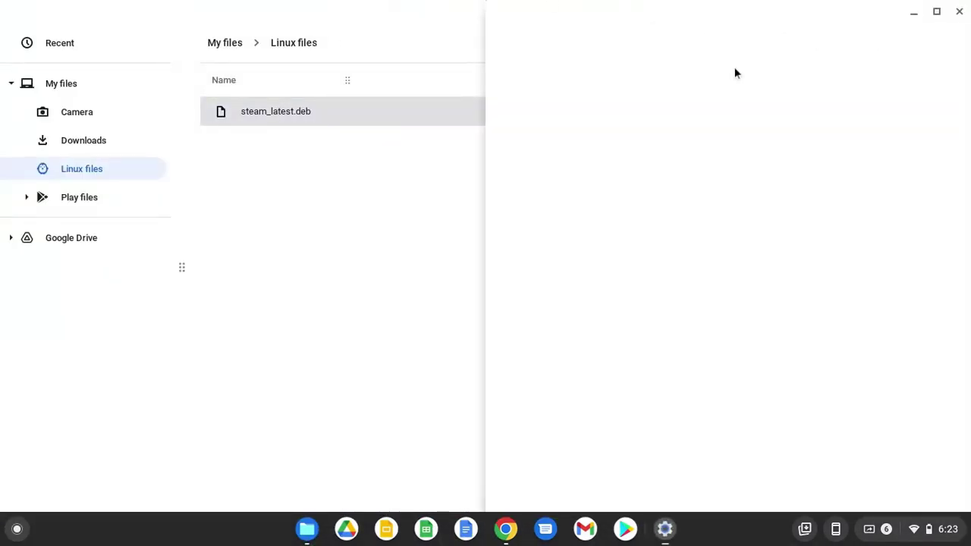
click(507, 43)
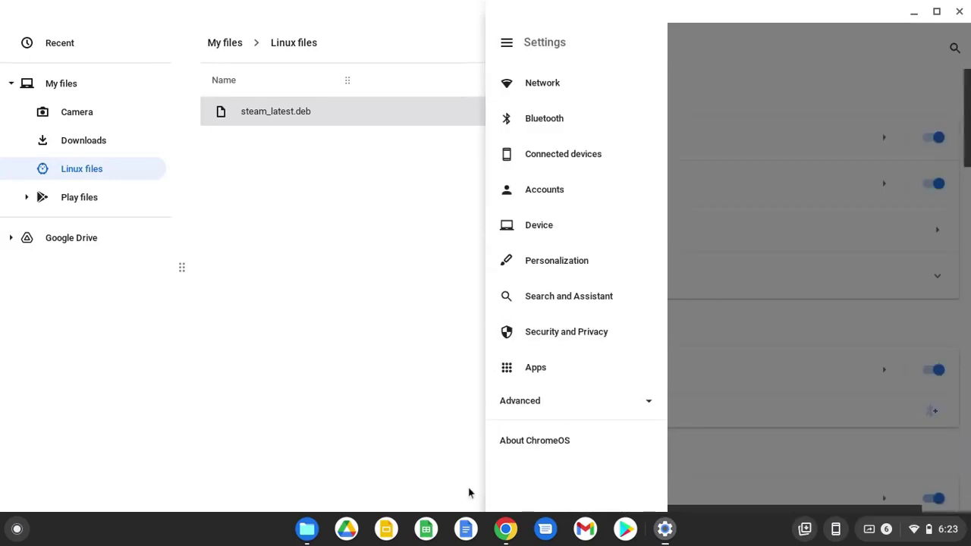
click(544, 410)
click(557, 356)
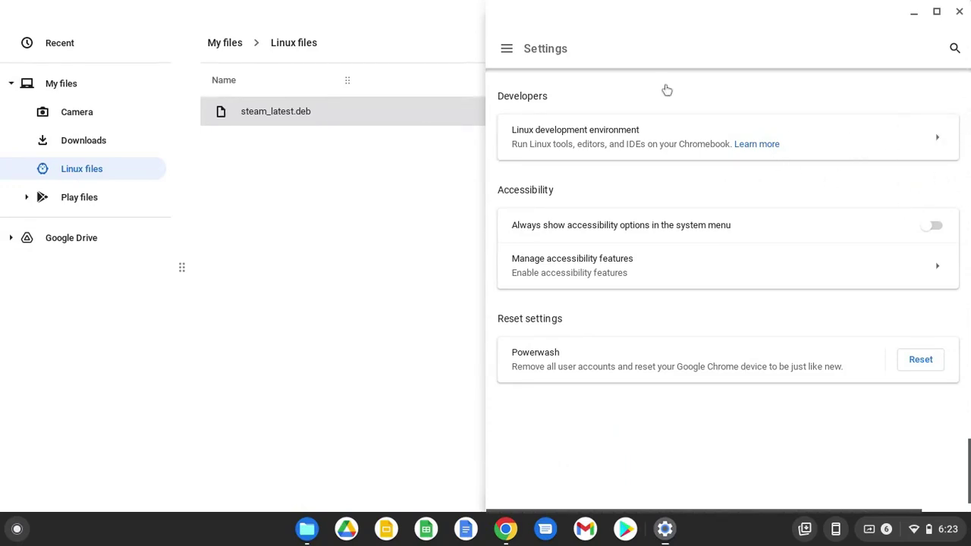
click(935, 137)
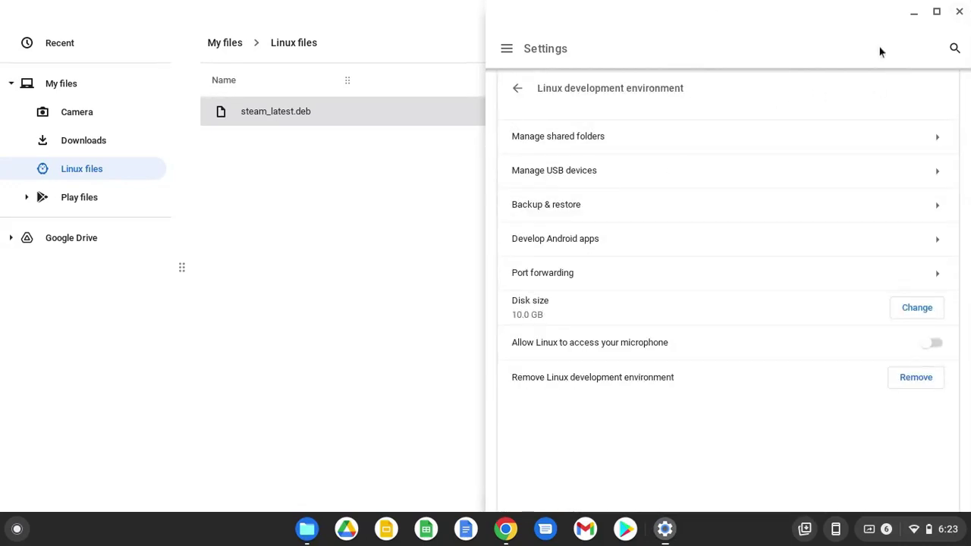
click(959, 12)
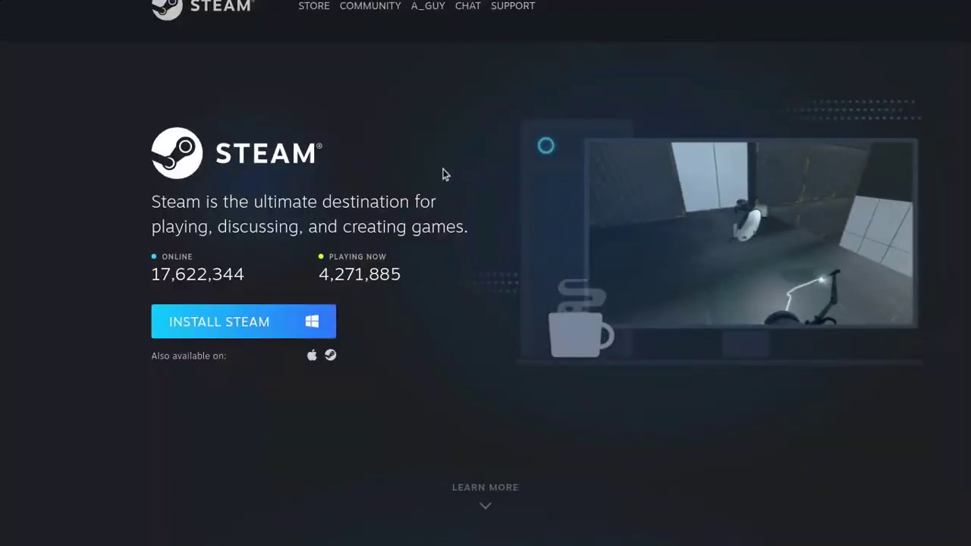
Save the Steam Linux installer into Linux files as steam_latest (1).deb
scroll(445, 174, down, 2)
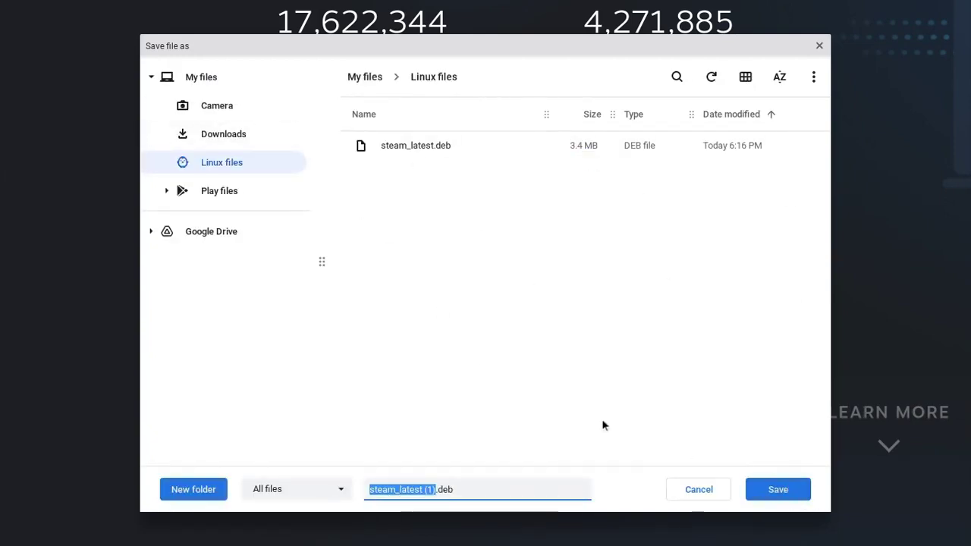
click(796, 492)
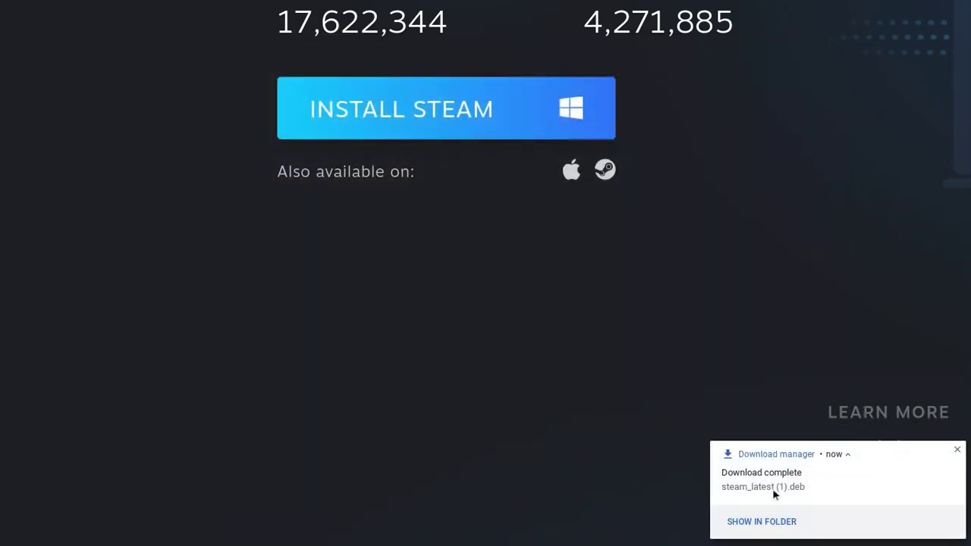
Show the download in its folder and delete the old steam_latest.deb
click(772, 489)
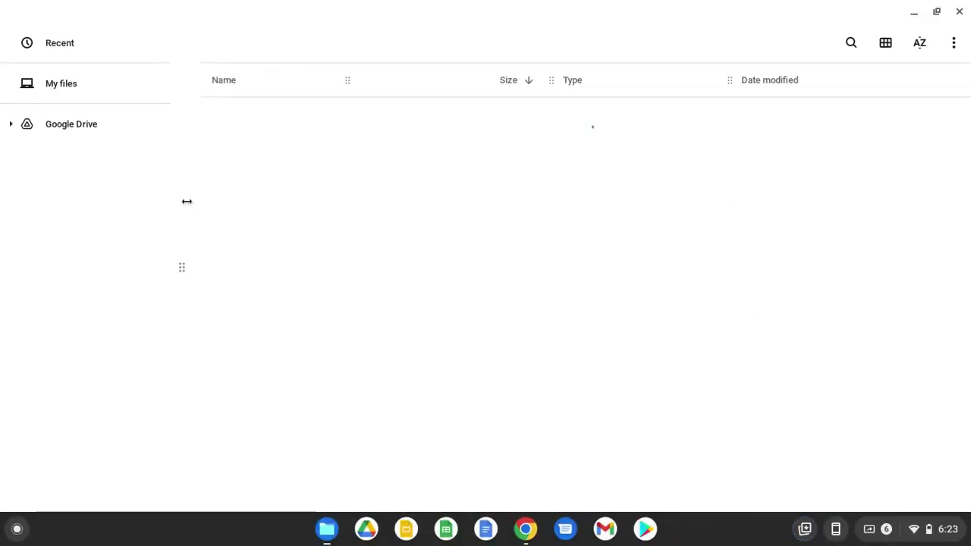
click(273, 119)
right_click(272, 118)
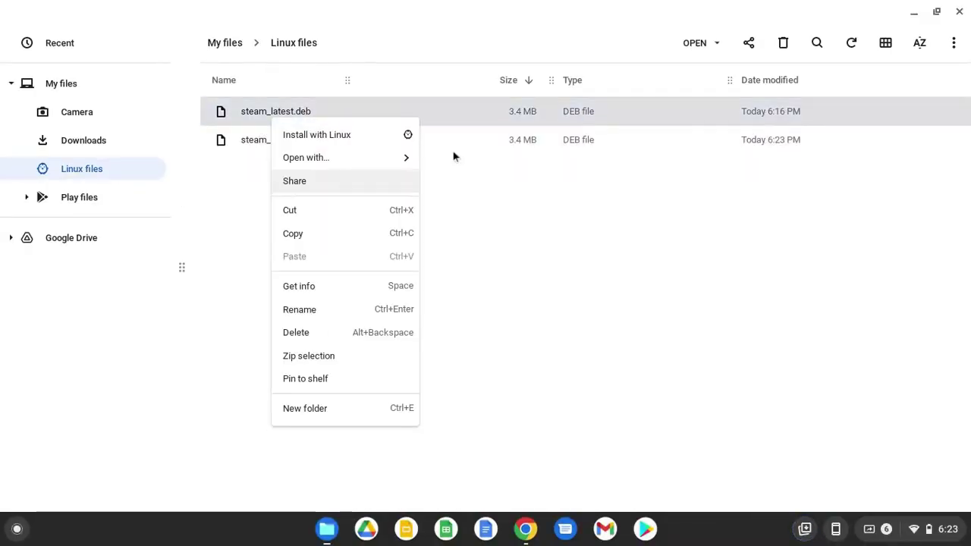
click(318, 333)
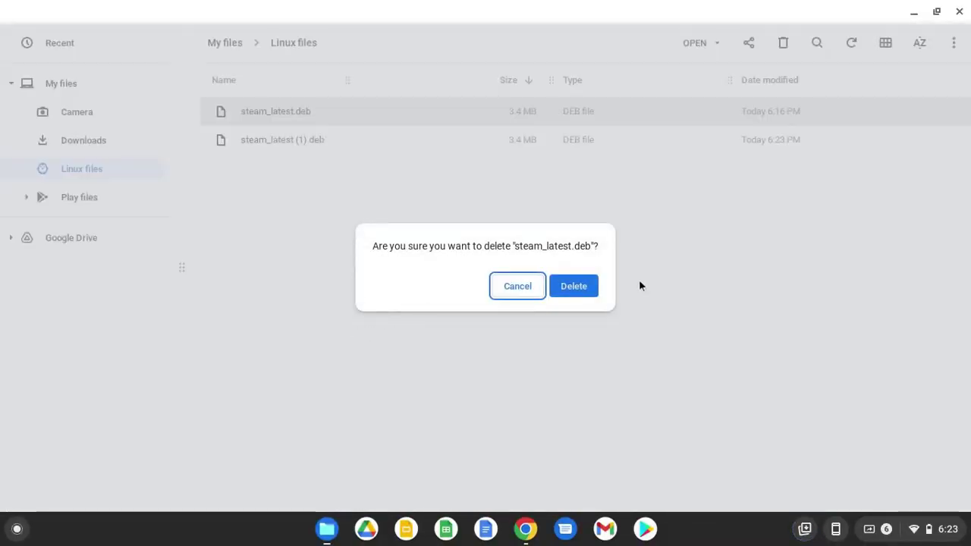
click(593, 293)
Install steam_latest (1).deb with Linux and dismiss the installation-started message
double_click(554, 111)
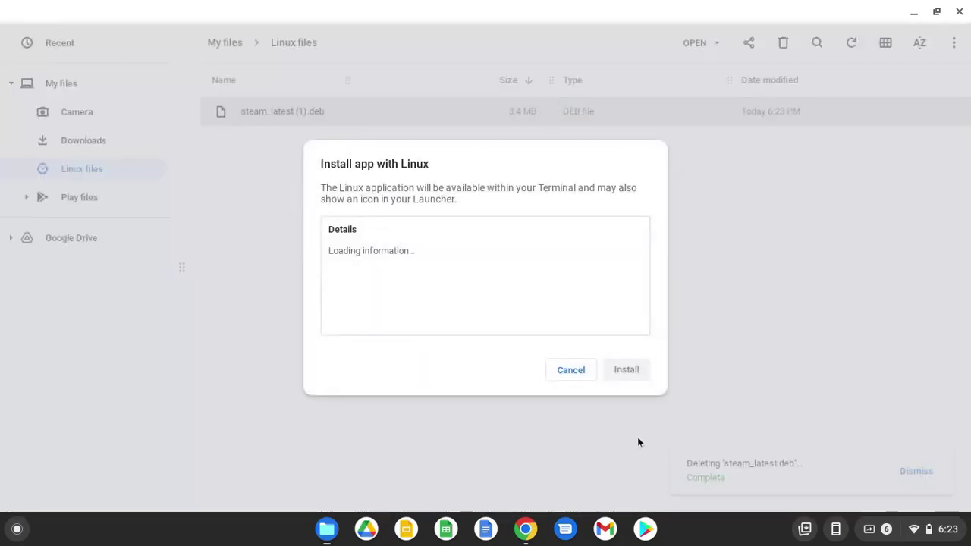
click(628, 370)
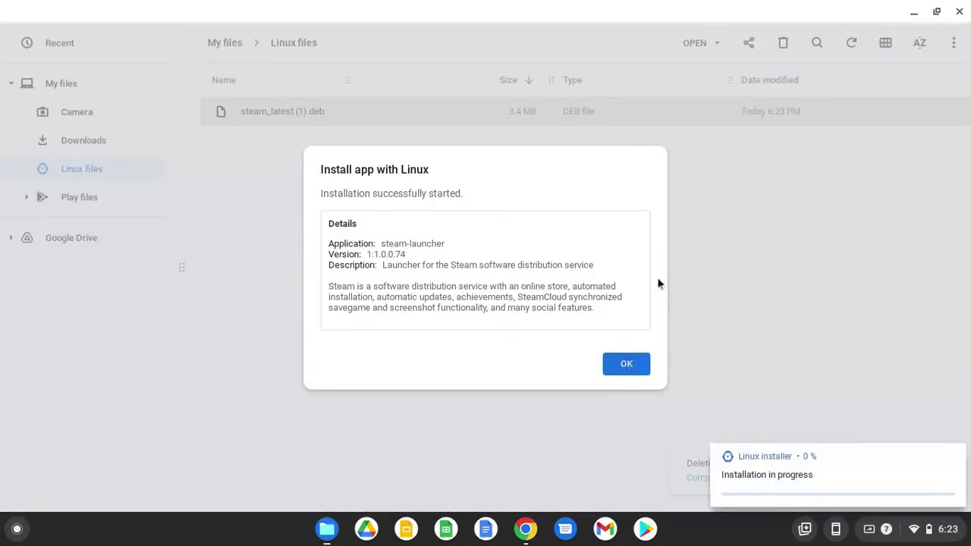
click(627, 365)
Open and close the screen recorder controls
click(914, 11)
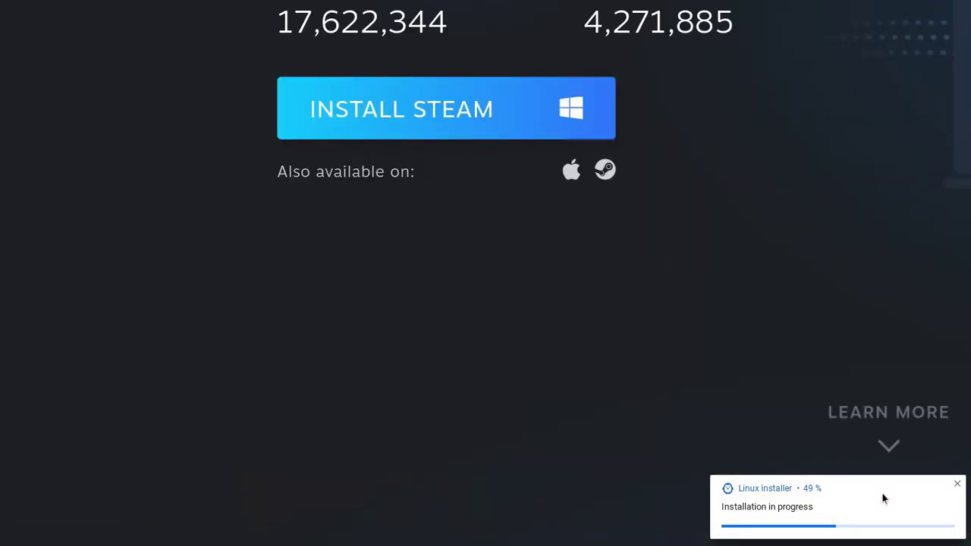
mouse_move(806, 6)
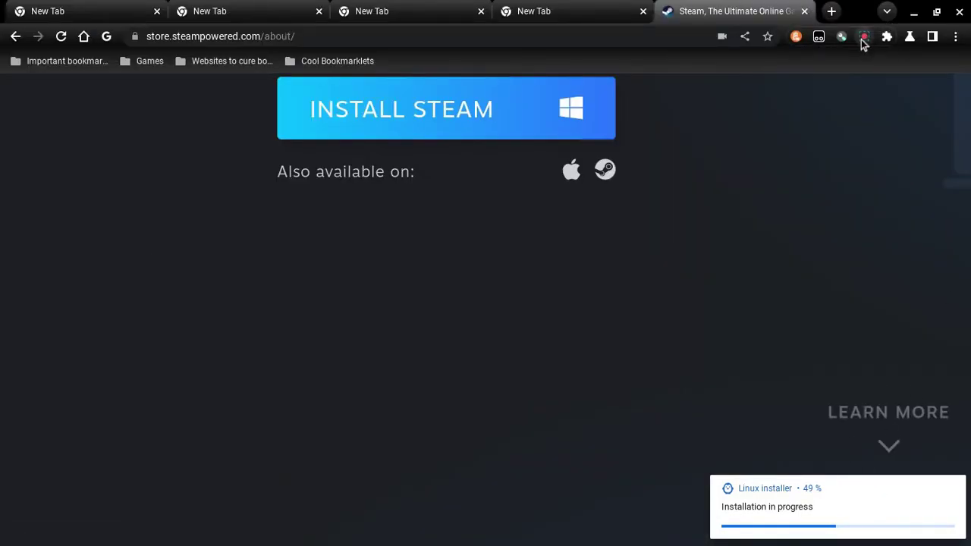
click(863, 38)
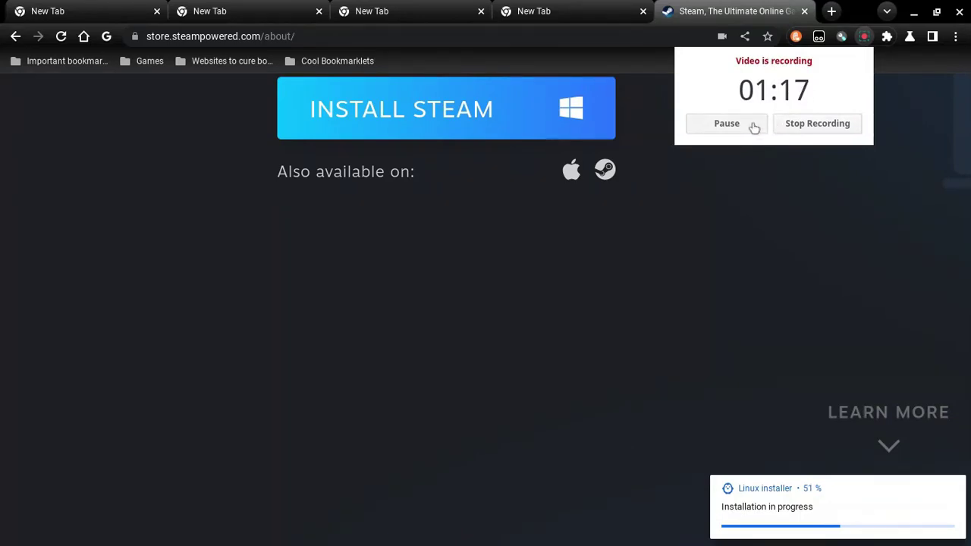
click(610, 188)
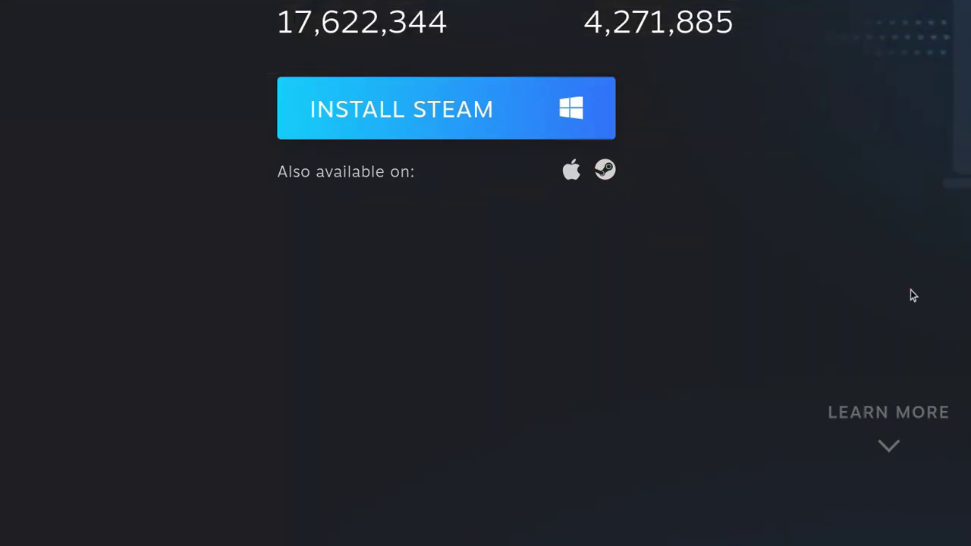
Launch Steam from the Linux apps folder, triggering the missing libc.so.6 32-bit library warning
key(super)
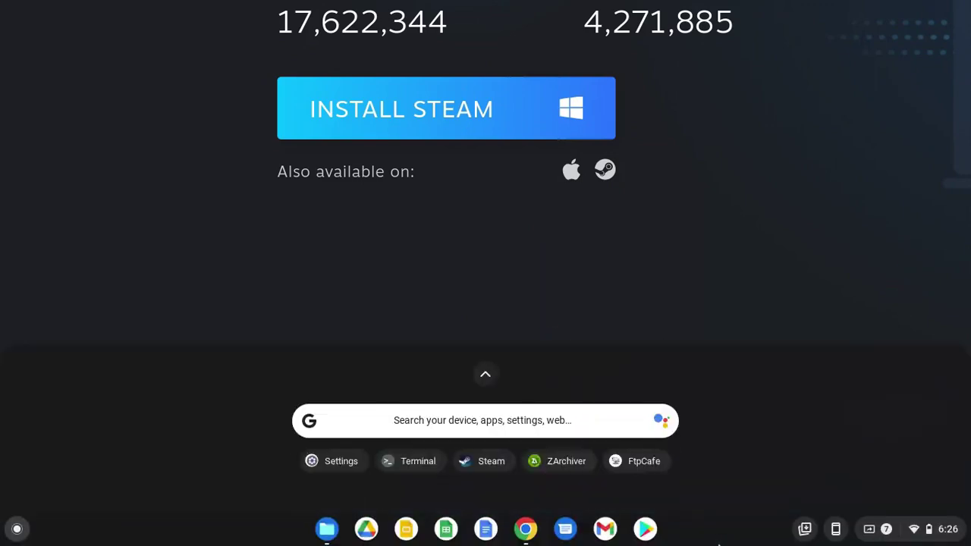
scroll(444, 340, down, 2)
click(803, 151)
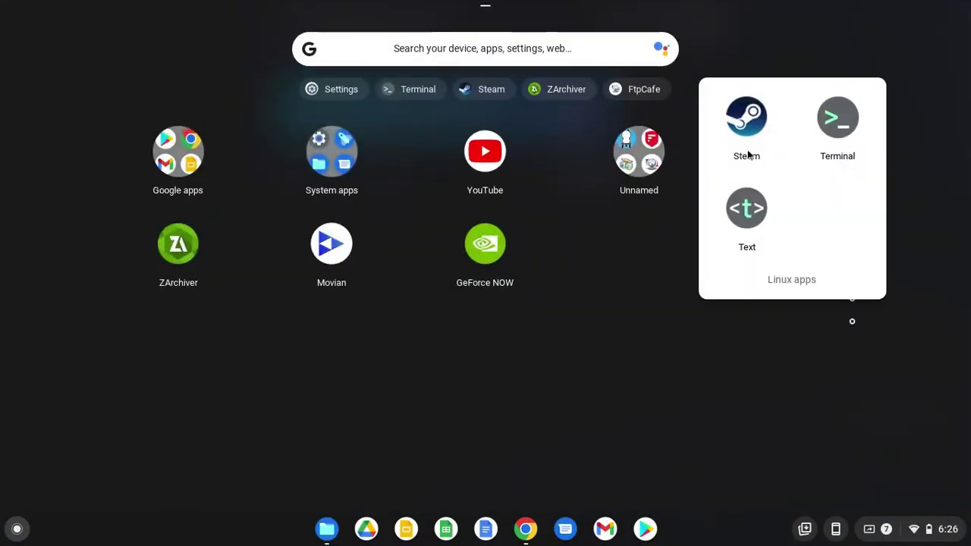
click(758, 130)
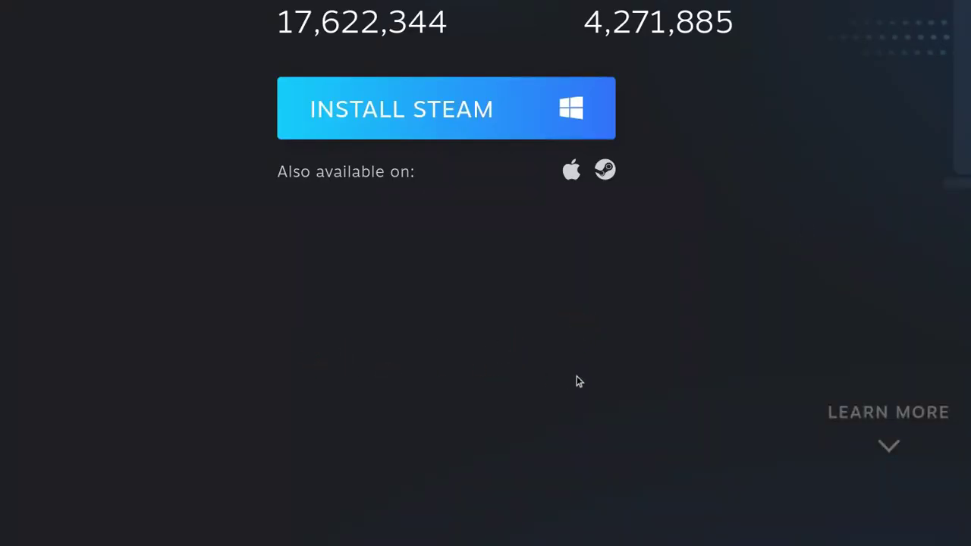
click(607, 171)
mouse_move(622, 1)
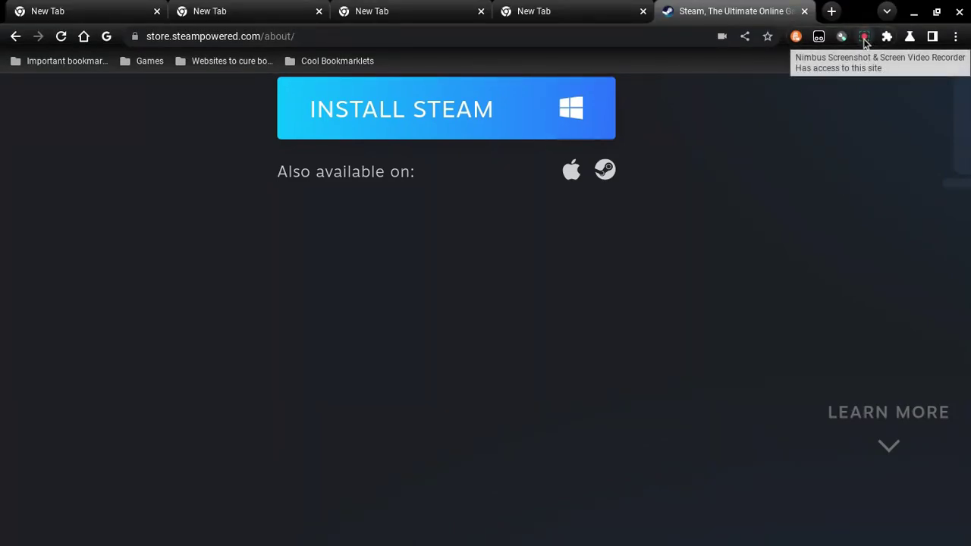
click(864, 37)
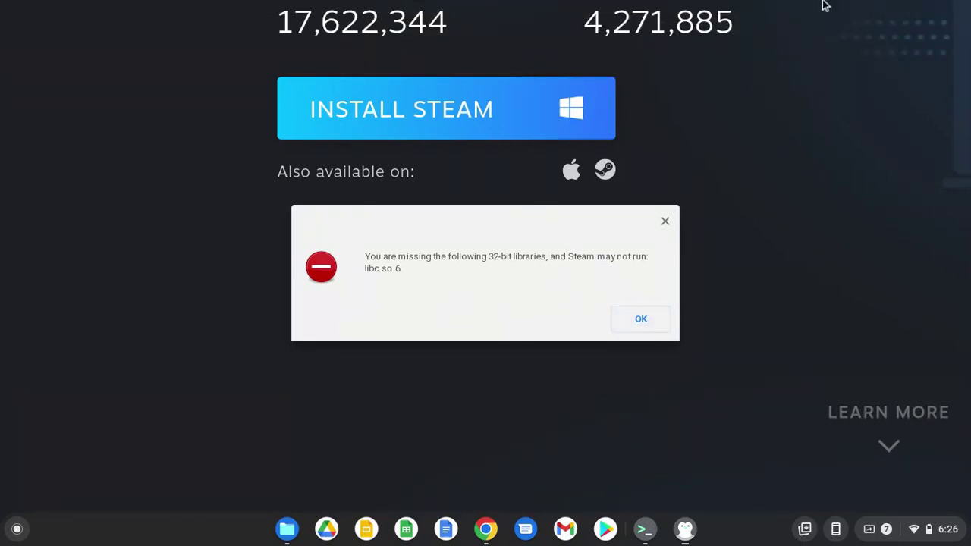
Dismiss the missing-libraries warning and select the sudo apt update command in a Chrome tab
click(864, 40)
click(863, 39)
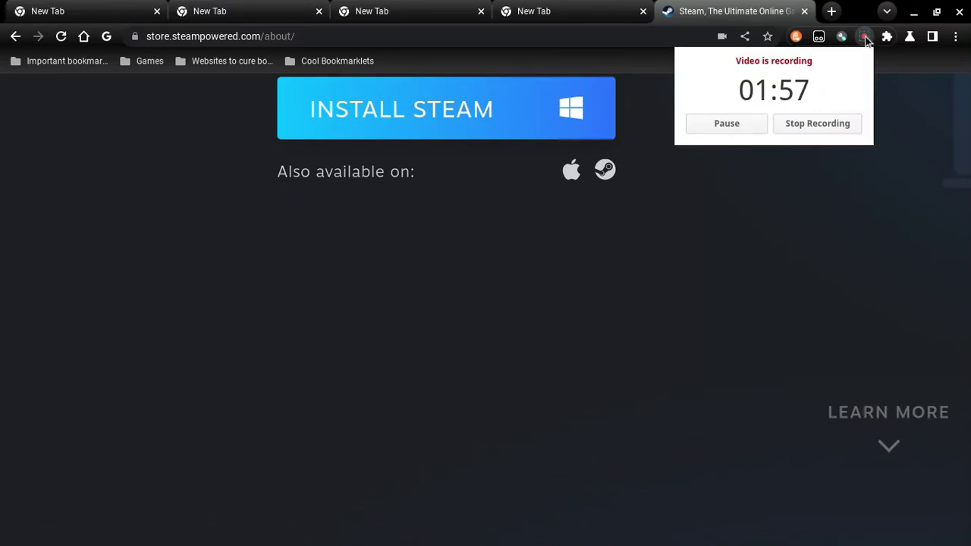
click(685, 528)
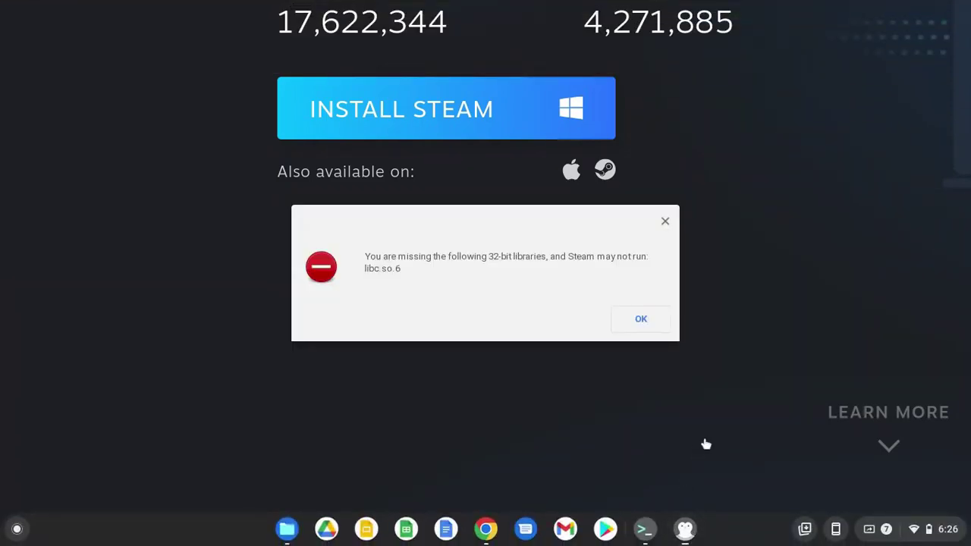
click(641, 318)
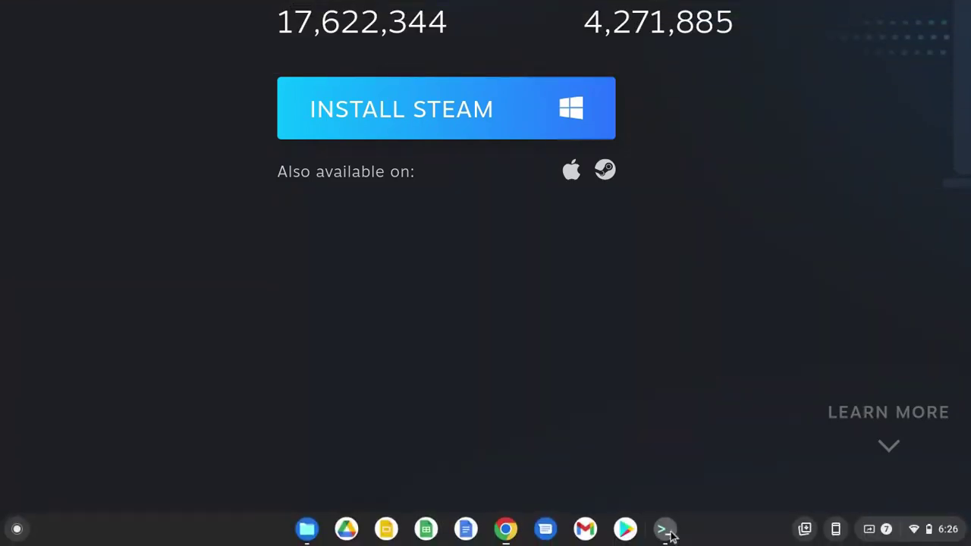
mouse_move(530, 8)
click(288, 11)
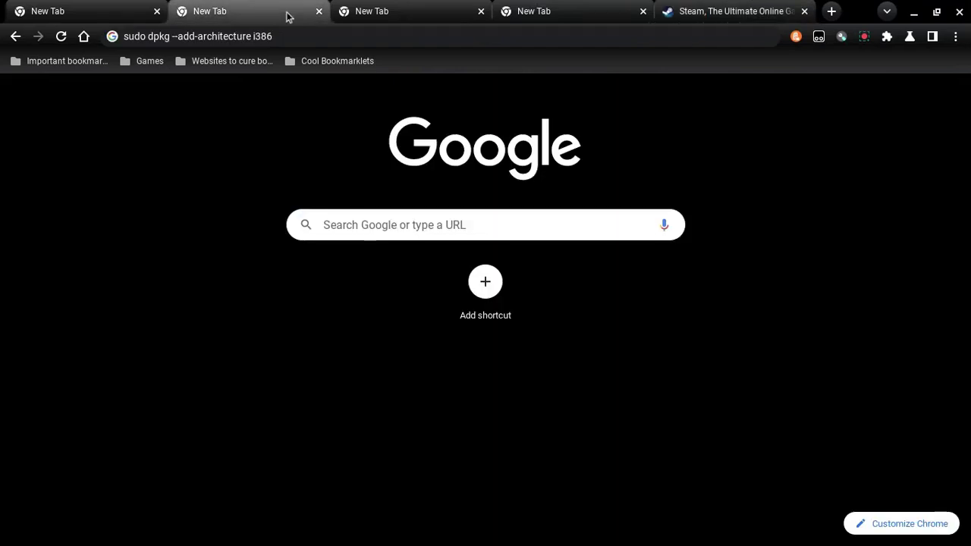
click(85, 6)
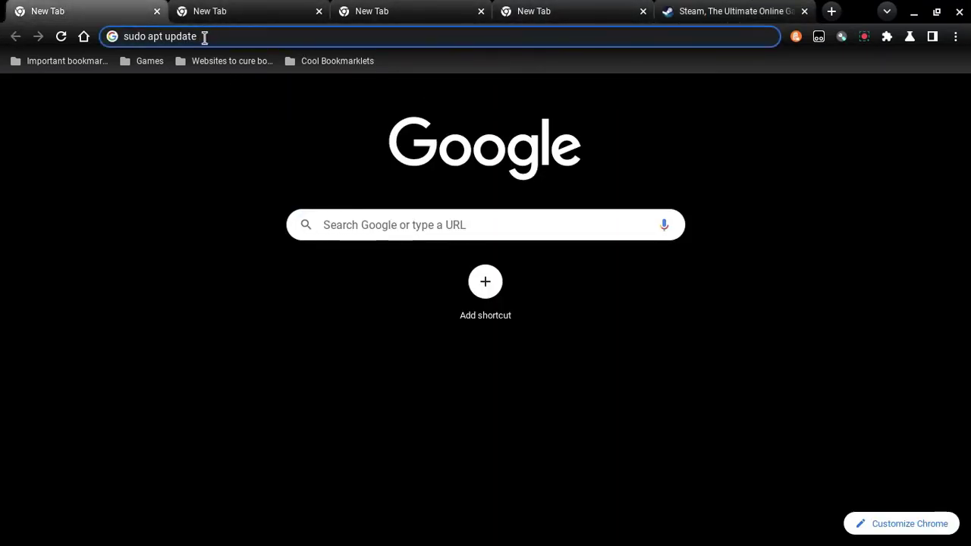
drag(206, 38, 104, 23)
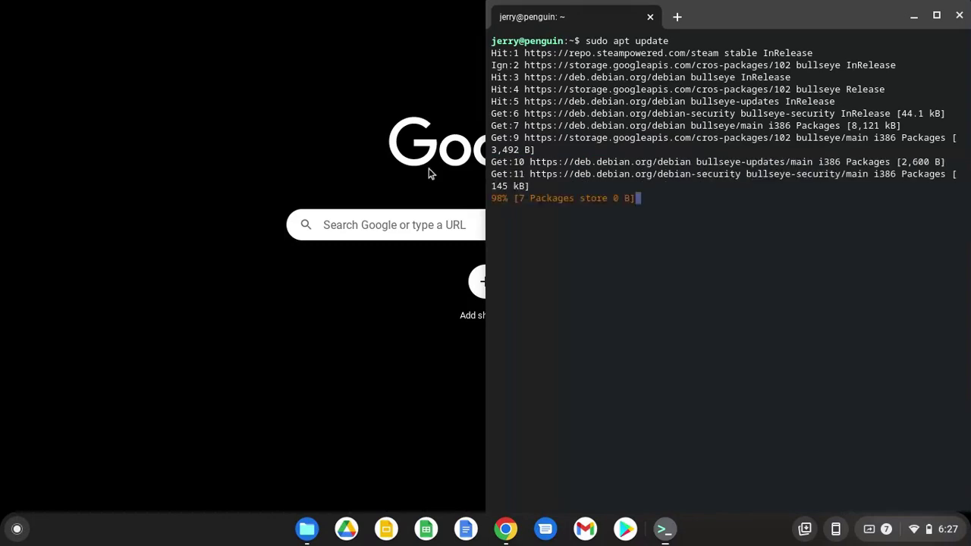
Paste and run the dpkg --add-architecture i386 command in the Linux terminal
mouse_move(372, 6)
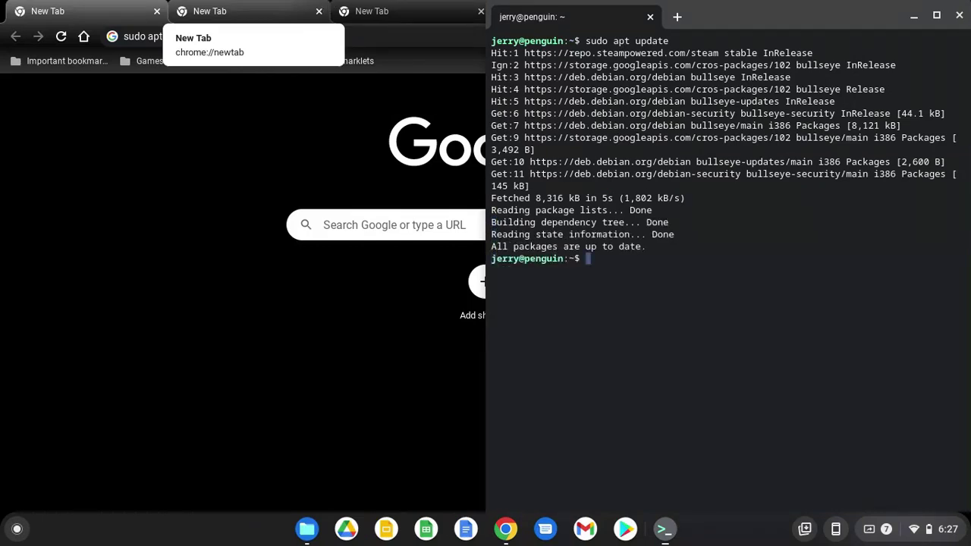
click(327, 7)
click(295, 36)
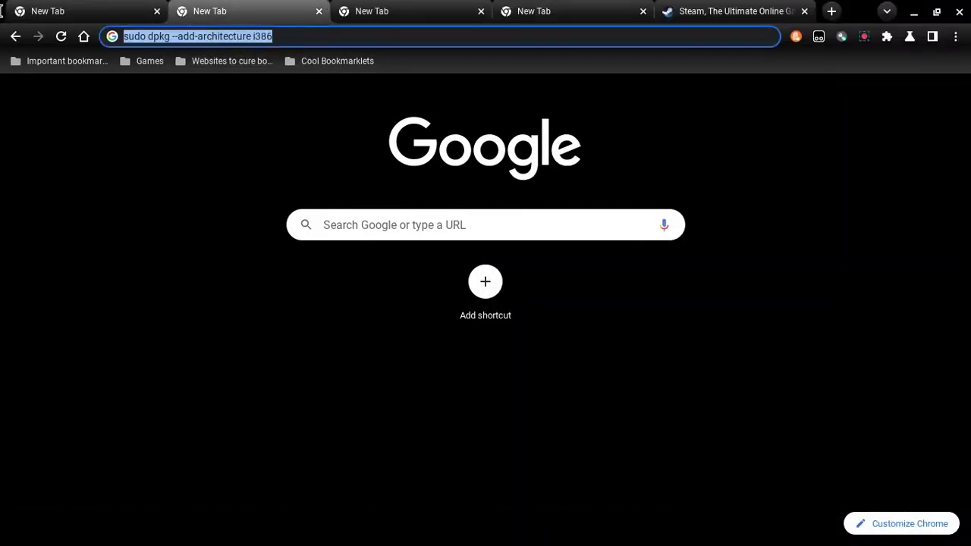
mouse_move(447, 538)
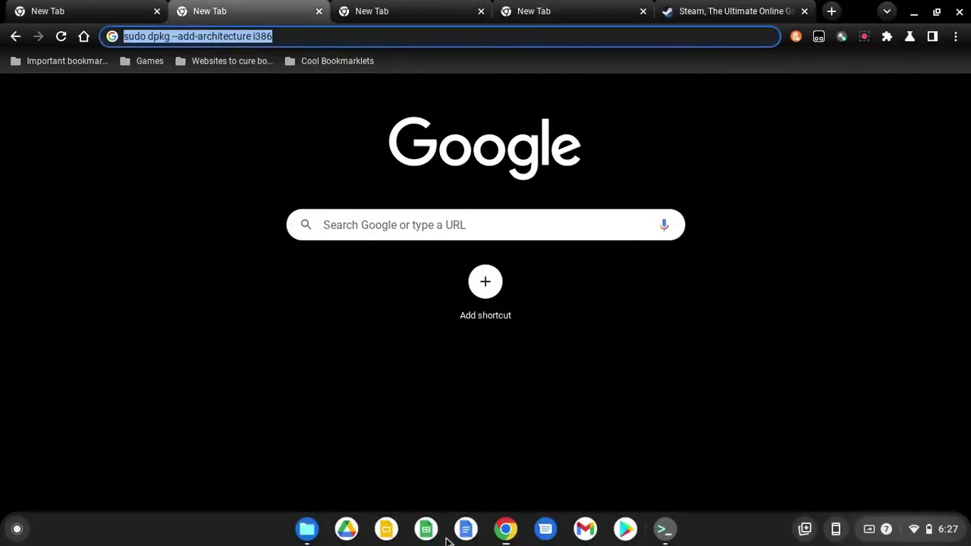
click(658, 533)
text(sudo dpkg --add-architecture i386)
key(Return)
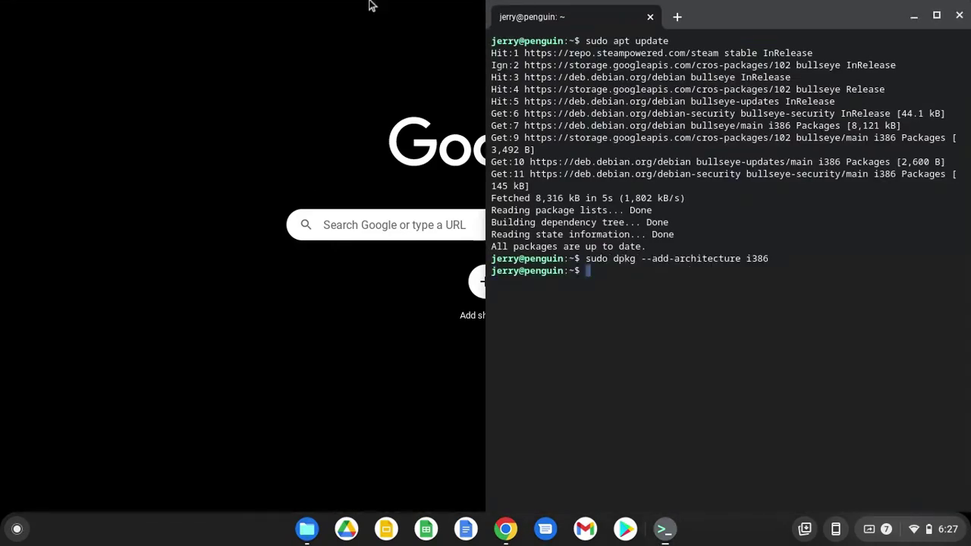
Copy the apt upgrade command from its tab and run it in the terminal
mouse_move(302, 5)
click(381, 7)
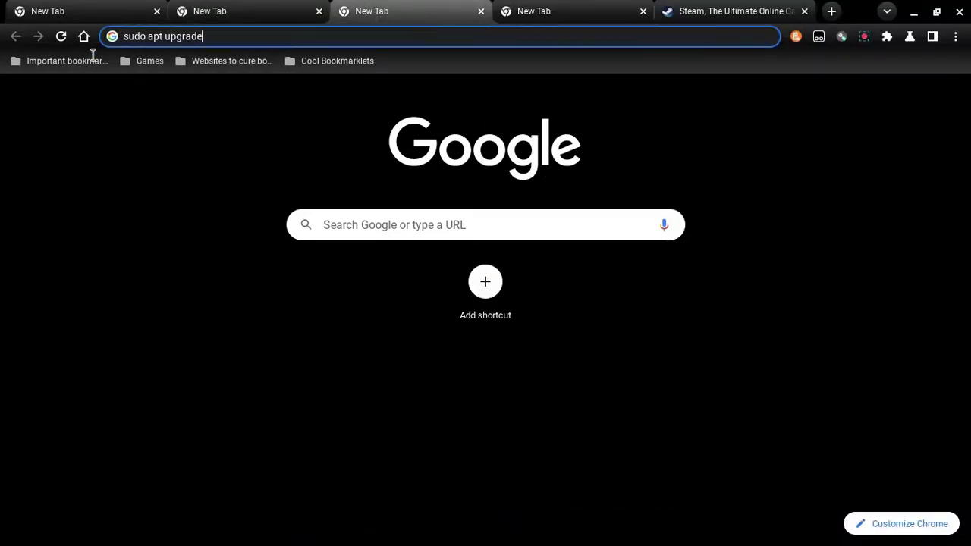
drag(283, 38, 6, 66)
key(ctrl+c)
click(661, 529)
key(ctrl+shift+v)
key(Return)
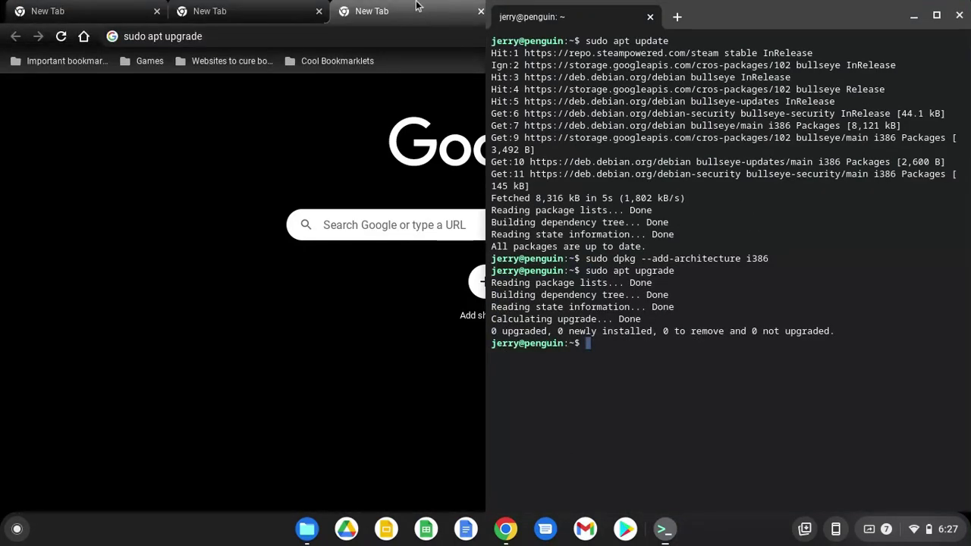
Run apt-get install --reinstall libgl1-mesa-glx:i386 in the terminal, copied from its tab
click(552, 8)
key(ctrl+v)
key(ctrl+a)
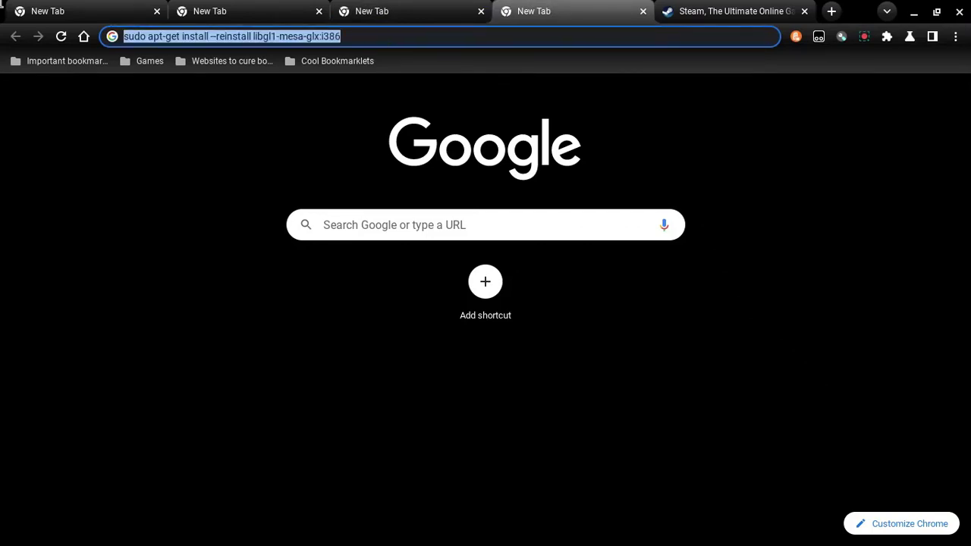
click(661, 528)
key(ctrl+shift+v)
key(Return)
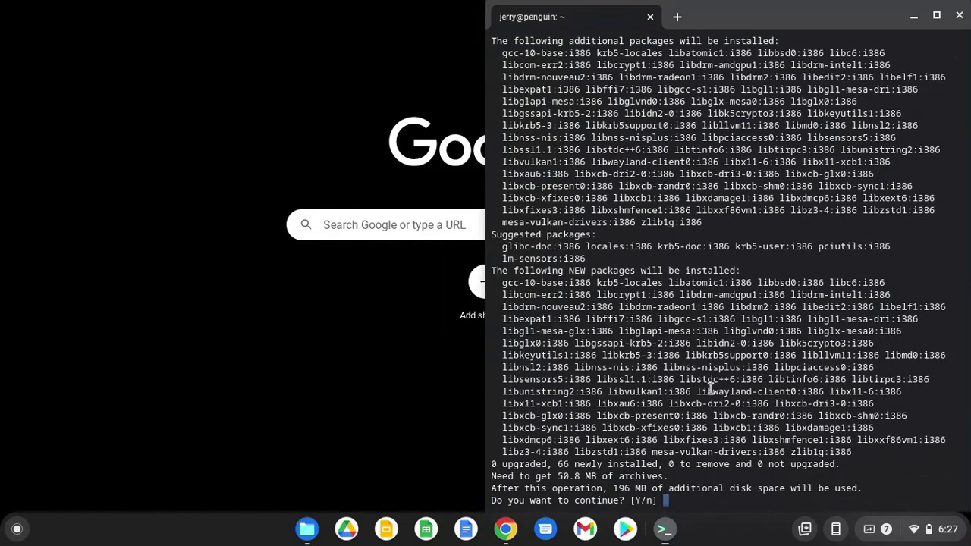
Answer Y to install libgl1-mesa-glx:i386 with its 66 new 32-bit packages
key(Return)
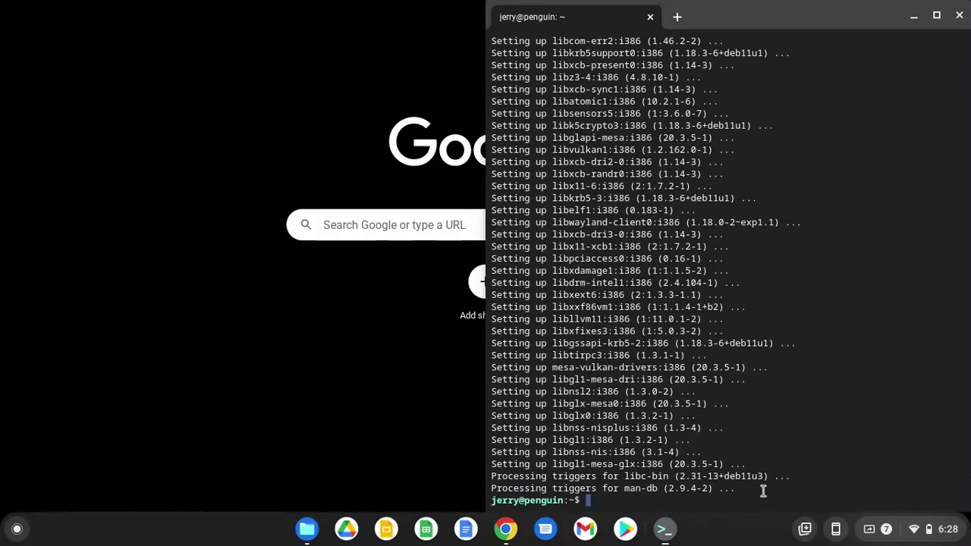
Minimize the terminal, launch Steam from the Linux apps folder, and switch Chrome to the Steam tab
click(354, 327)
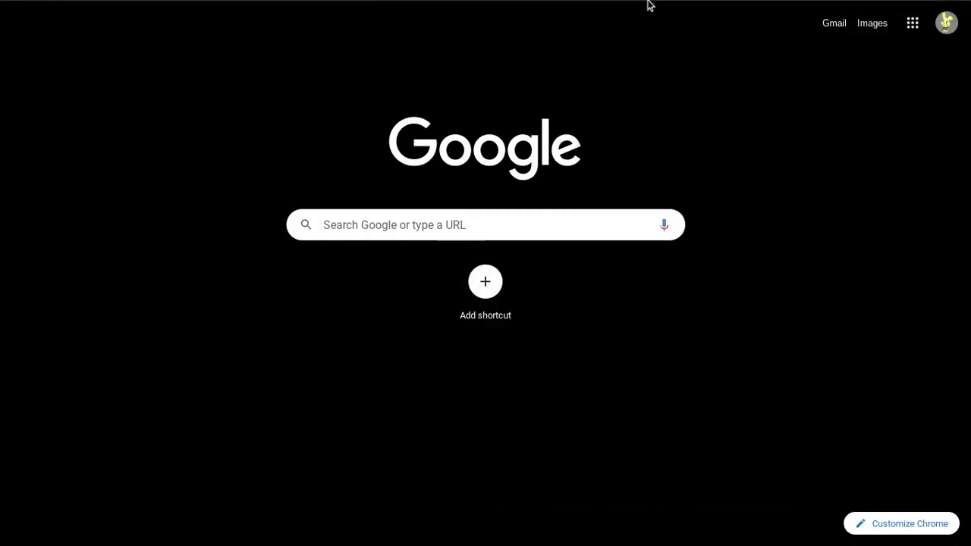
mouse_move(820, 5)
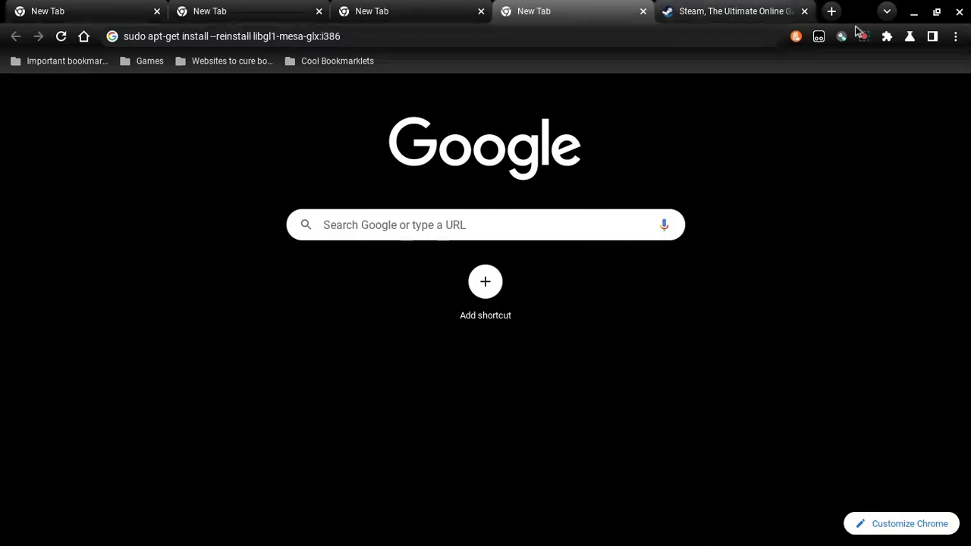
click(863, 38)
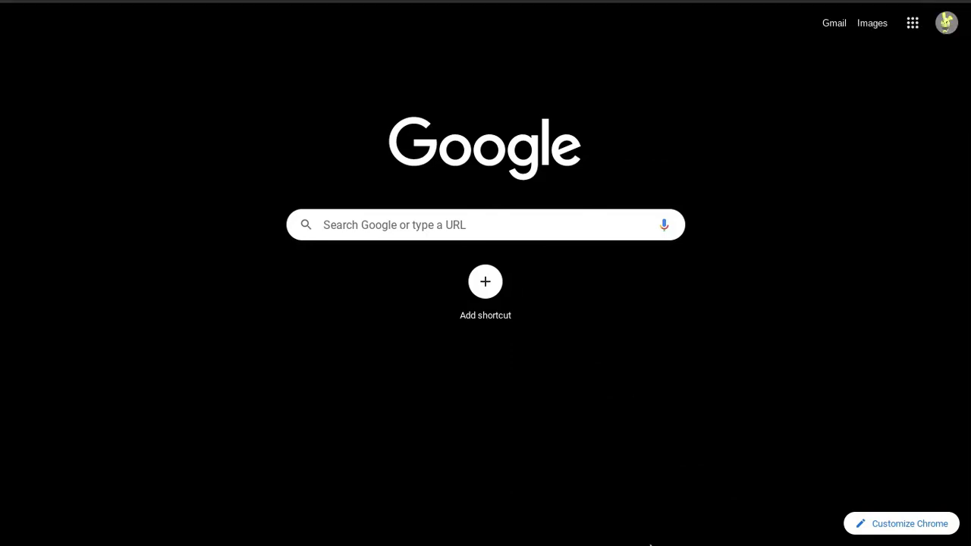
mouse_move(652, 536)
drag(653, 523, 771, 269)
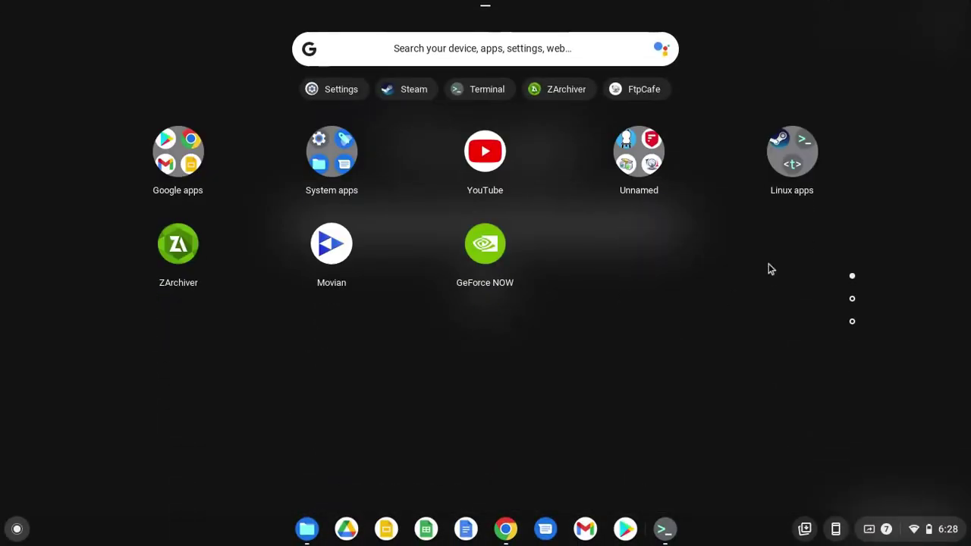
click(820, 194)
click(759, 124)
mouse_move(691, 5)
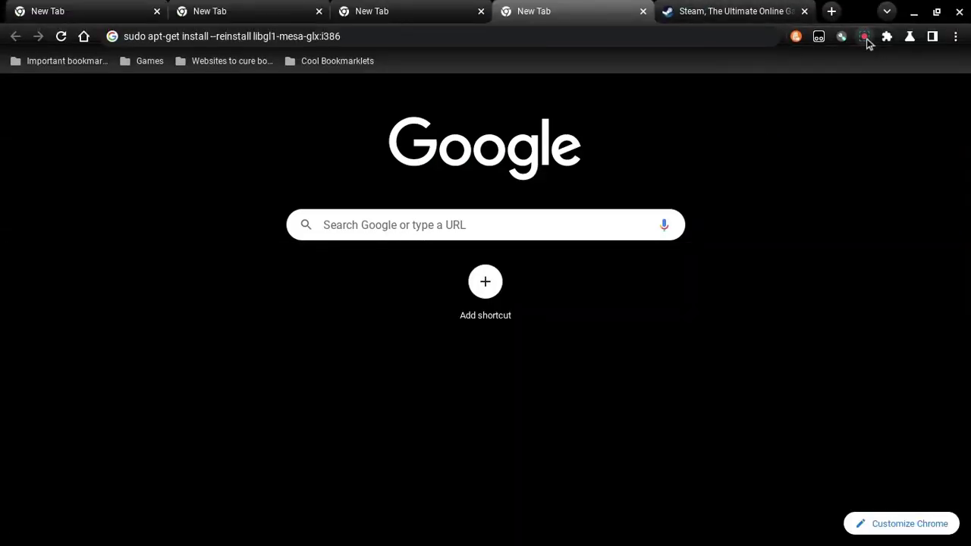
click(865, 38)
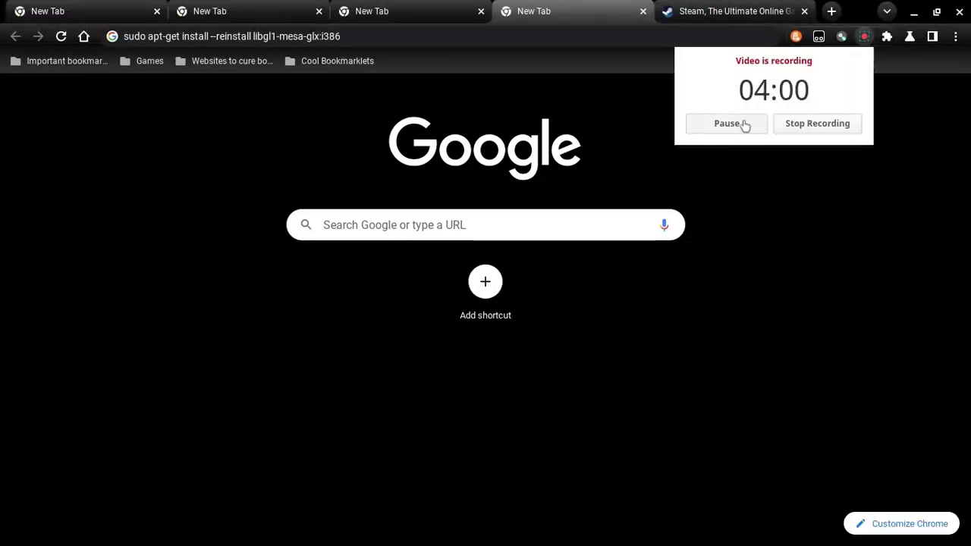
key(ctrl+Tab)
Bring the Steam updater forward, move it aside, and wait for extraction until the login window appears
click(674, 525)
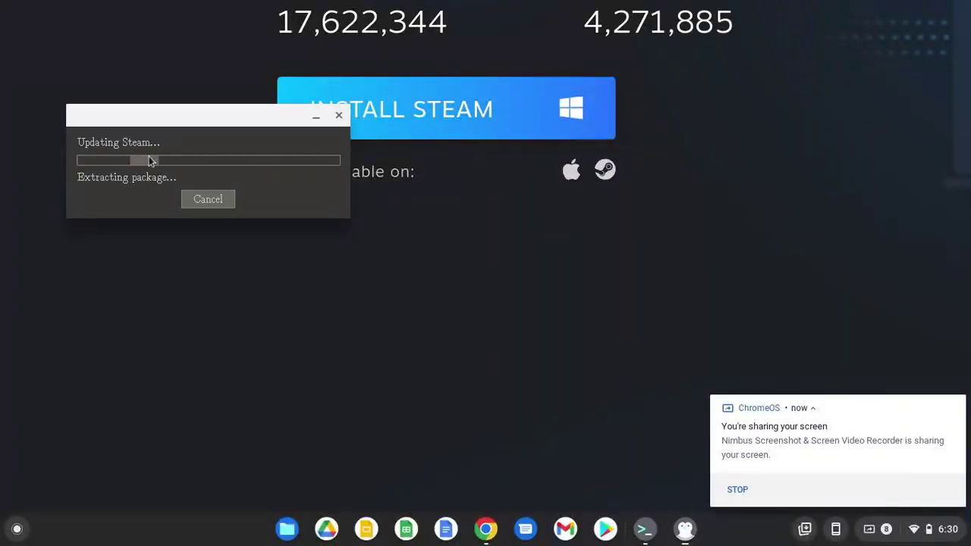
drag(189, 114, 188, 196)
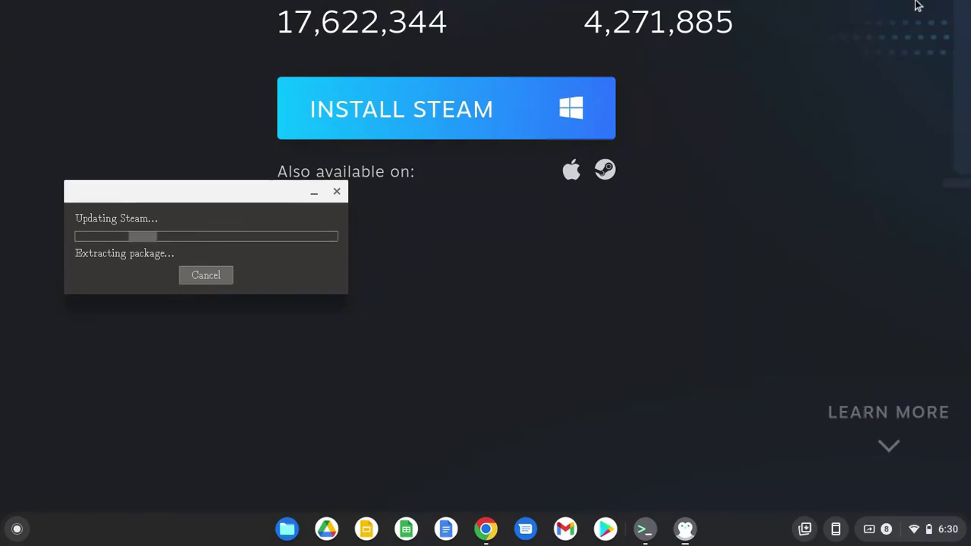
mouse_move(917, 7)
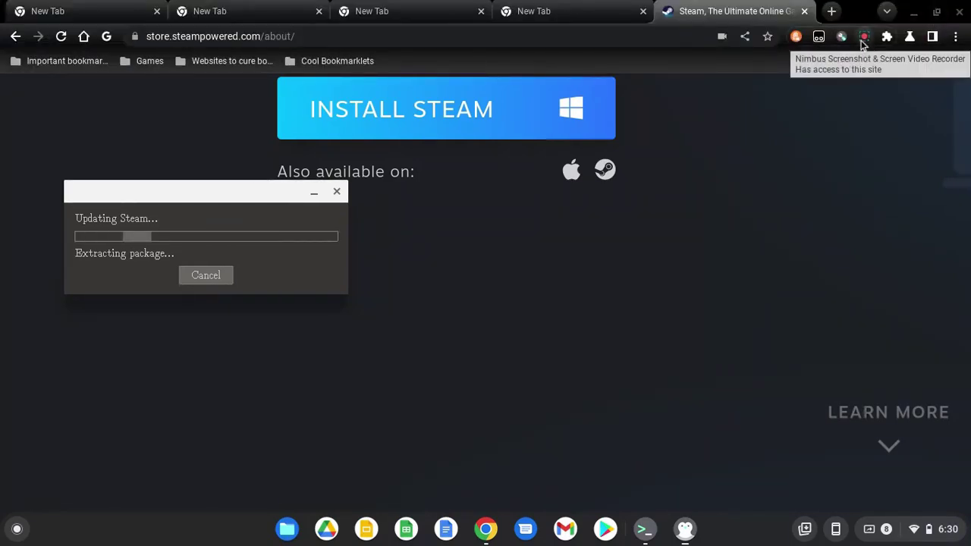
click(862, 44)
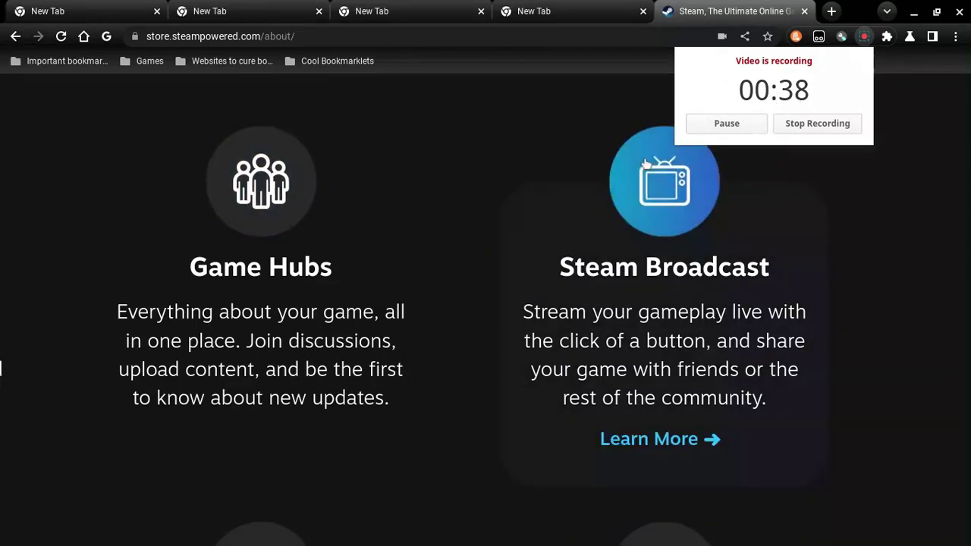
click(448, 353)
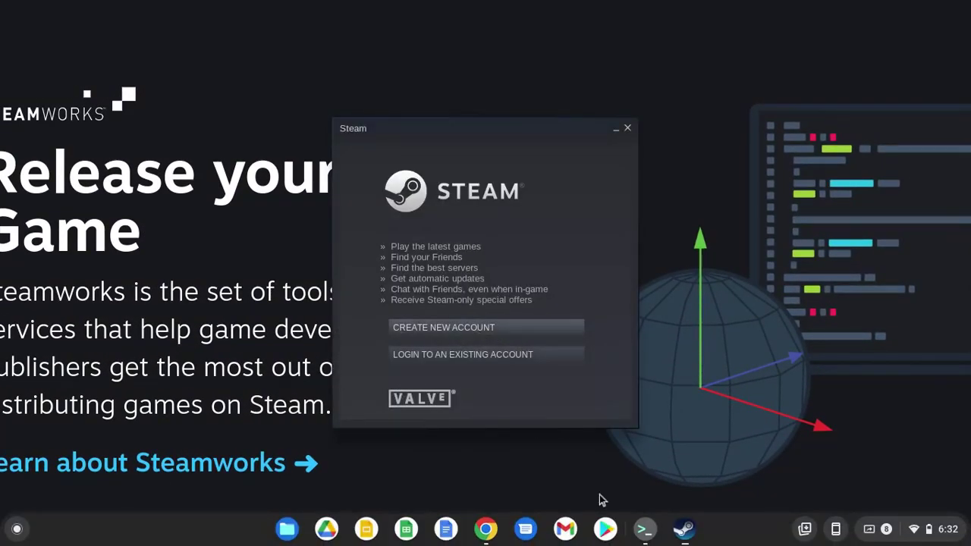
Open the Steam Friends List window from the Steam shelf icon
mouse_move(724, 4)
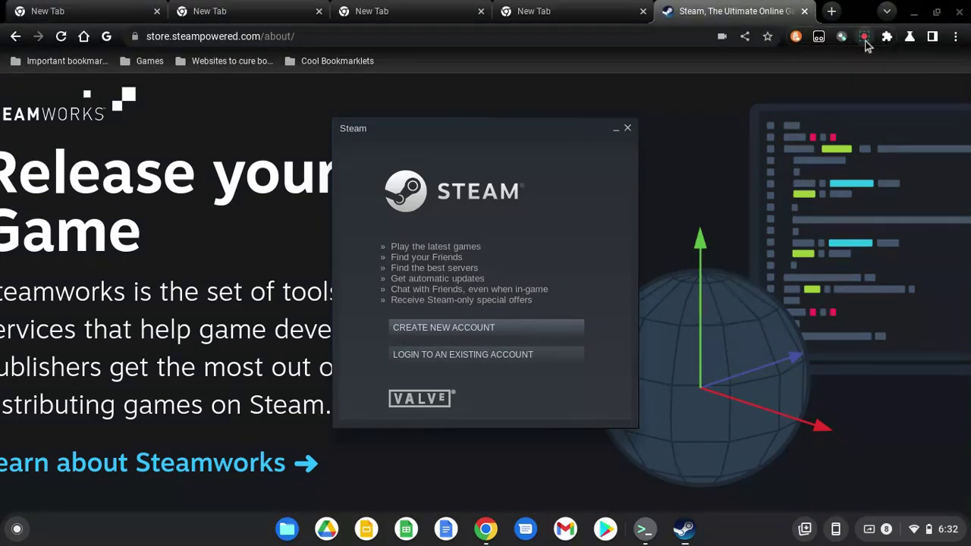
click(863, 37)
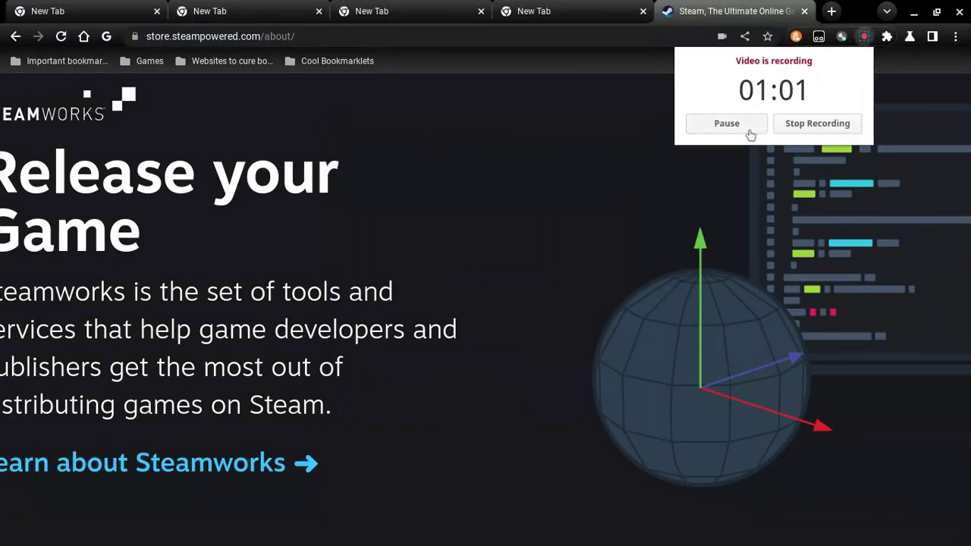
mouse_move(663, 540)
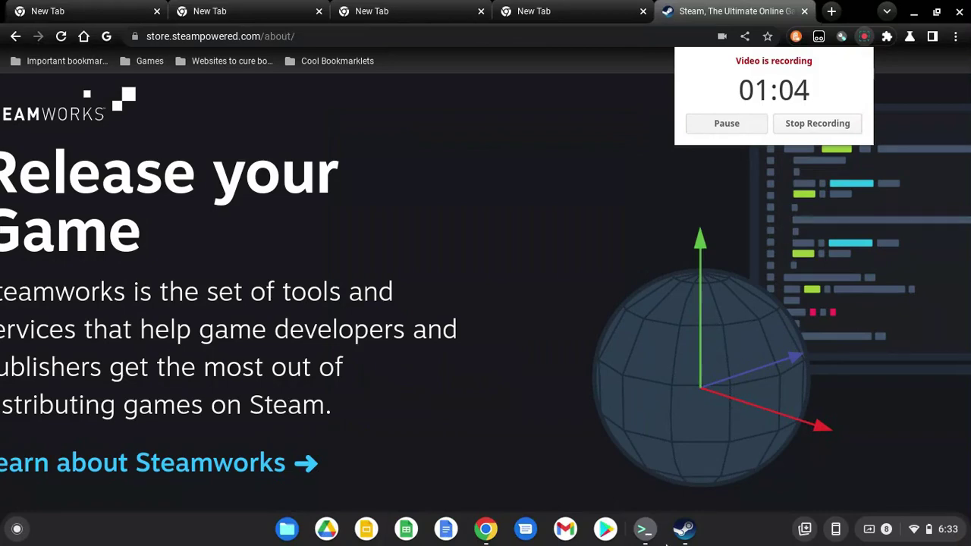
click(681, 529)
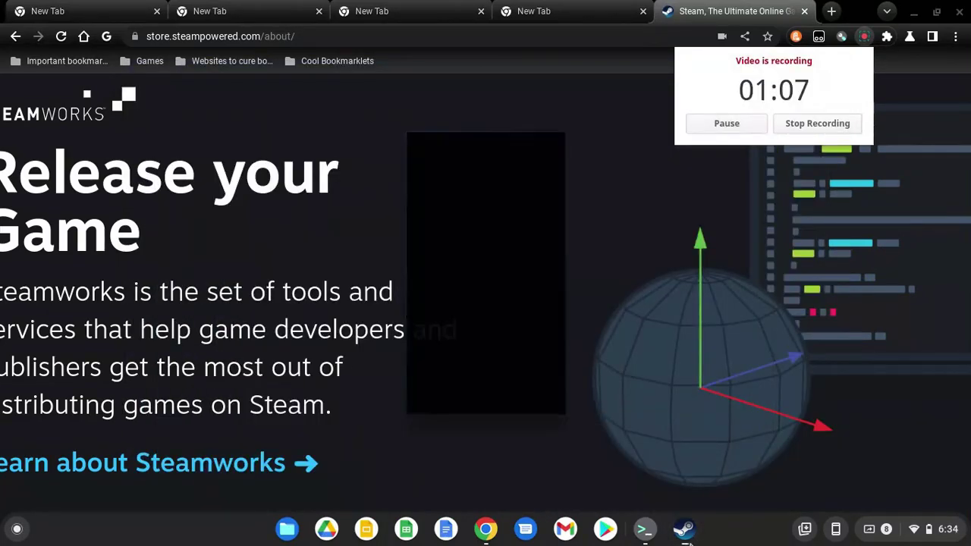
click(683, 529)
click(685, 535)
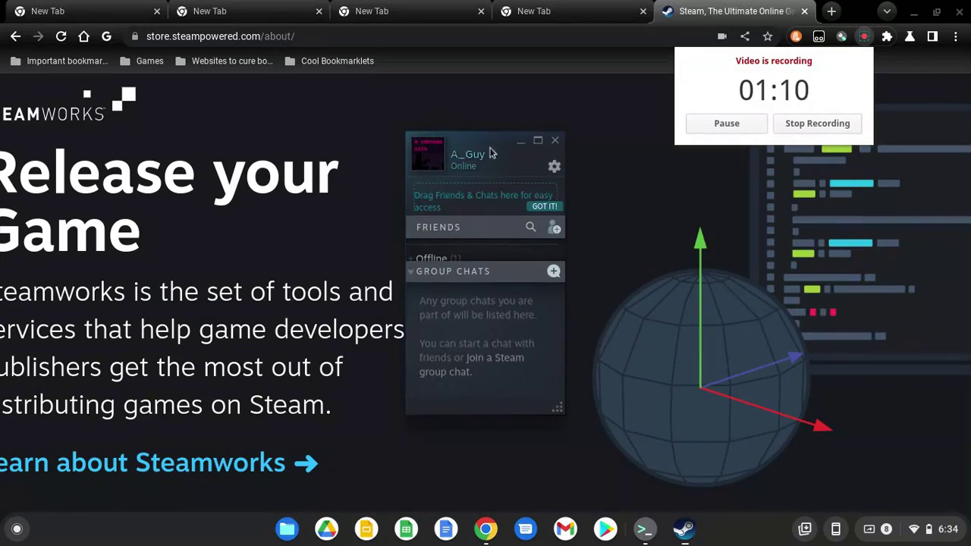
Open the account status menu and toggle the Friends List full screen with F11, exiting with Esc
click(489, 155)
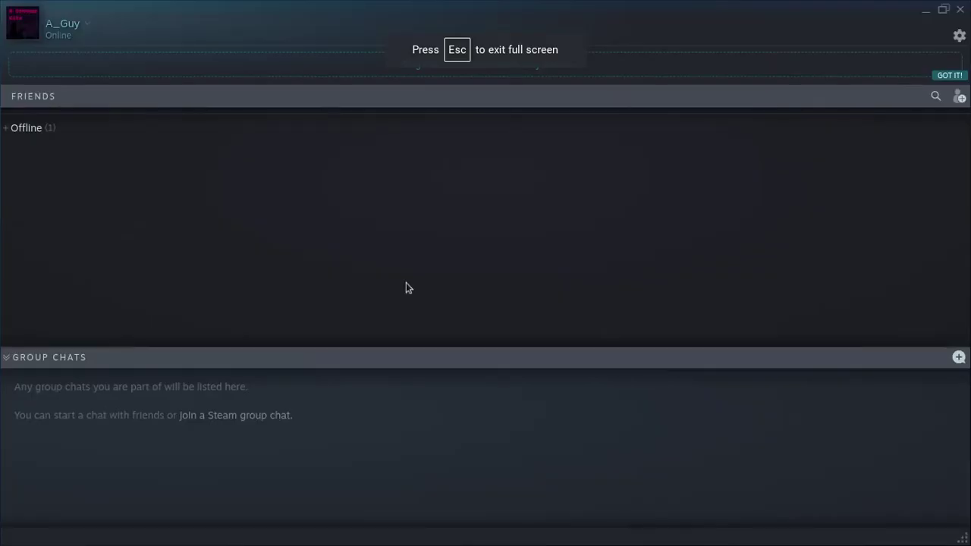
key(Escape)
key(F11)
key(Escape)
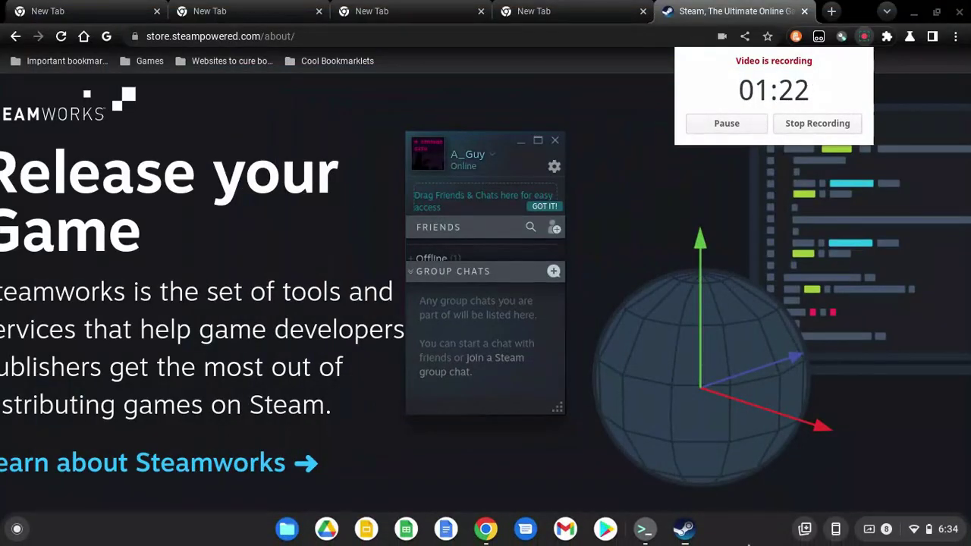
Bring Steam's Library window forward from the shelf and scroll down to show Recent Games
click(683, 528)
click(715, 486)
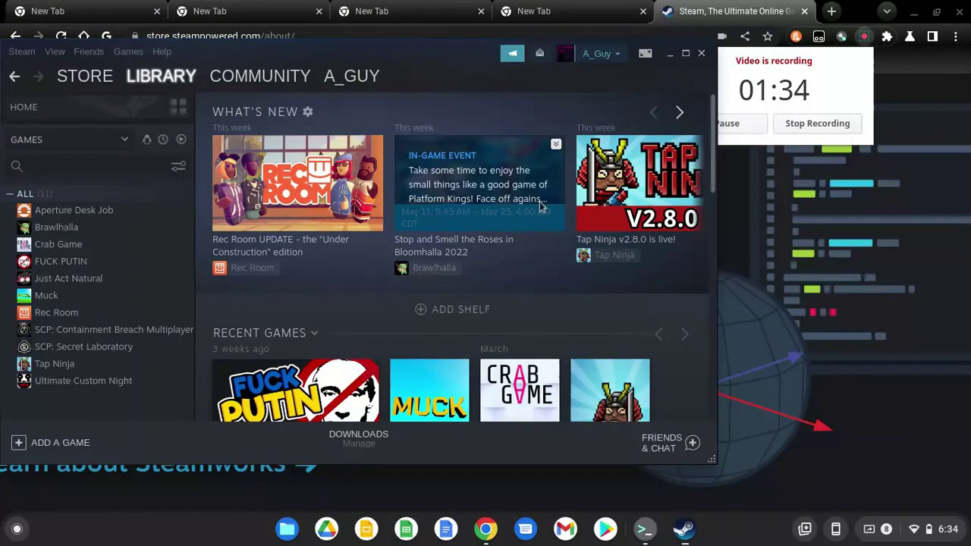
scroll(715, 150, down, 2)
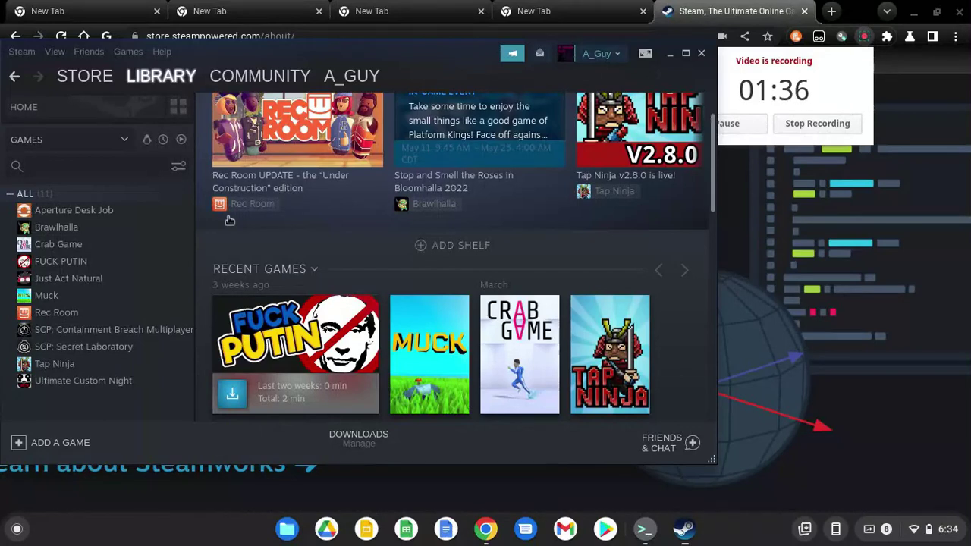